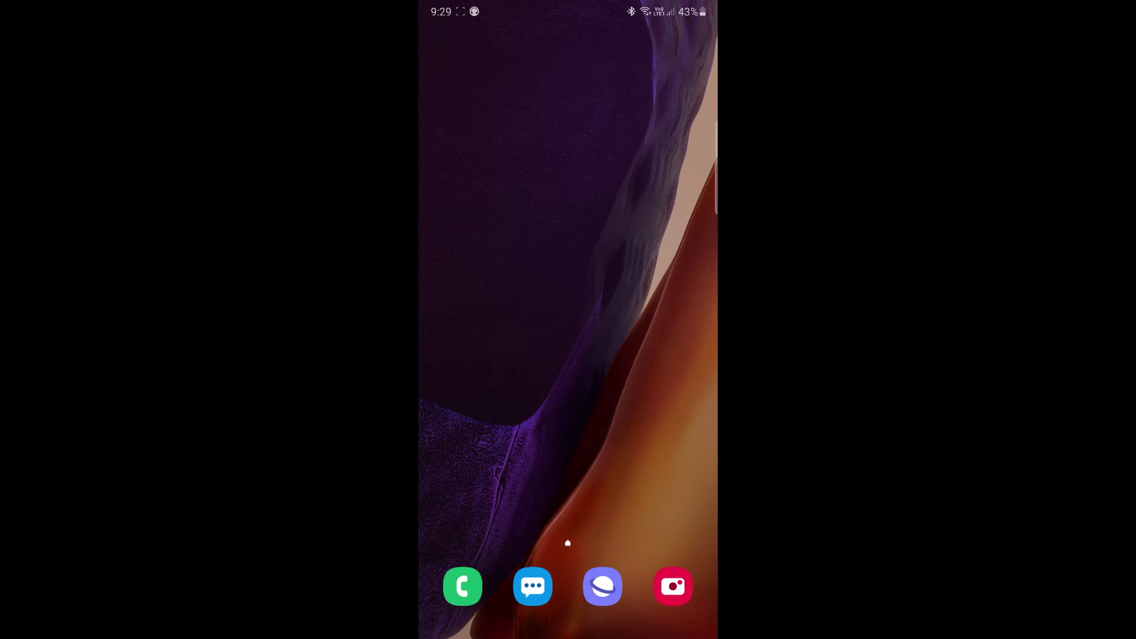
# - Reach the LE_WH-1000XM3 headphones' Bluetooth settings page from quick settings, LDAC still off
pyautogui.moveTo(567, 9); pyautogui.dragTo(569, 356)
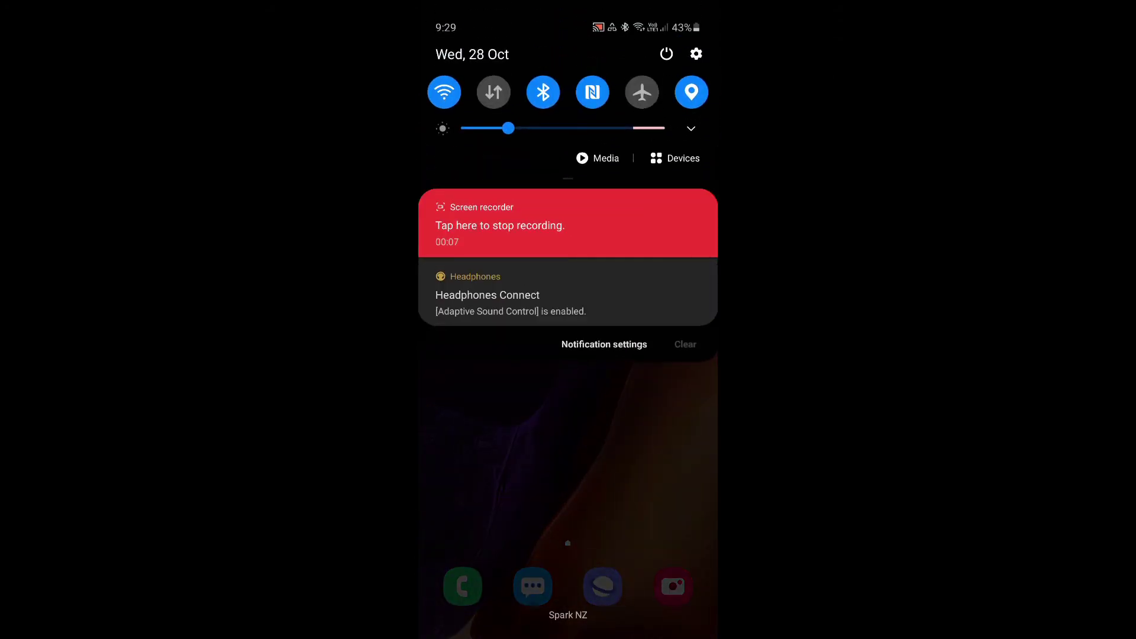
pyautogui.click(543, 92)
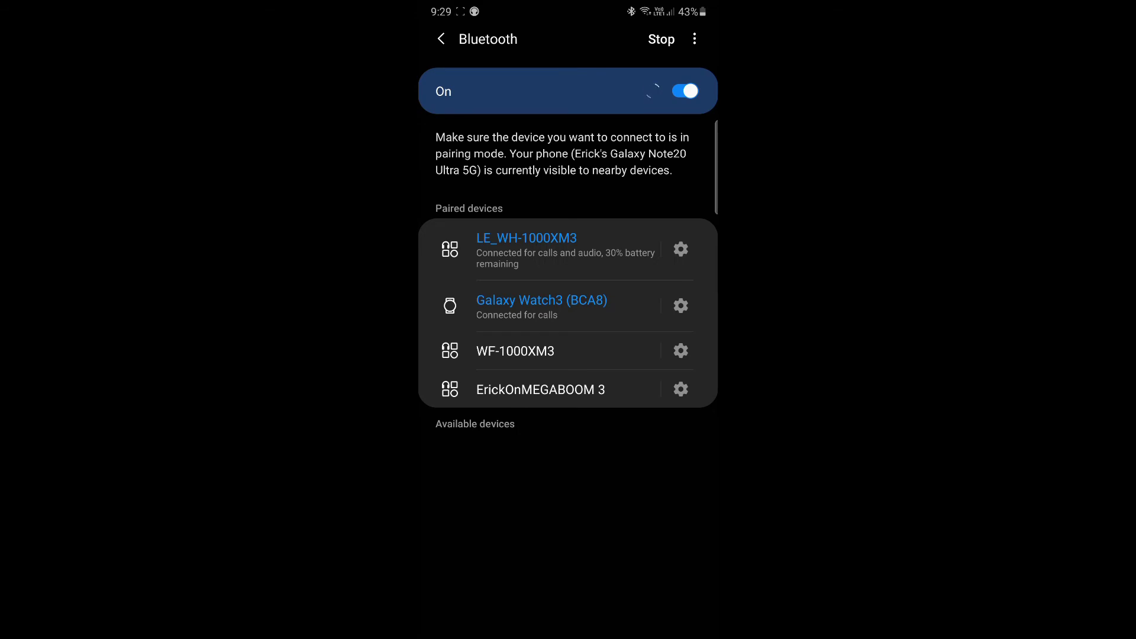
pyautogui.click(681, 249)
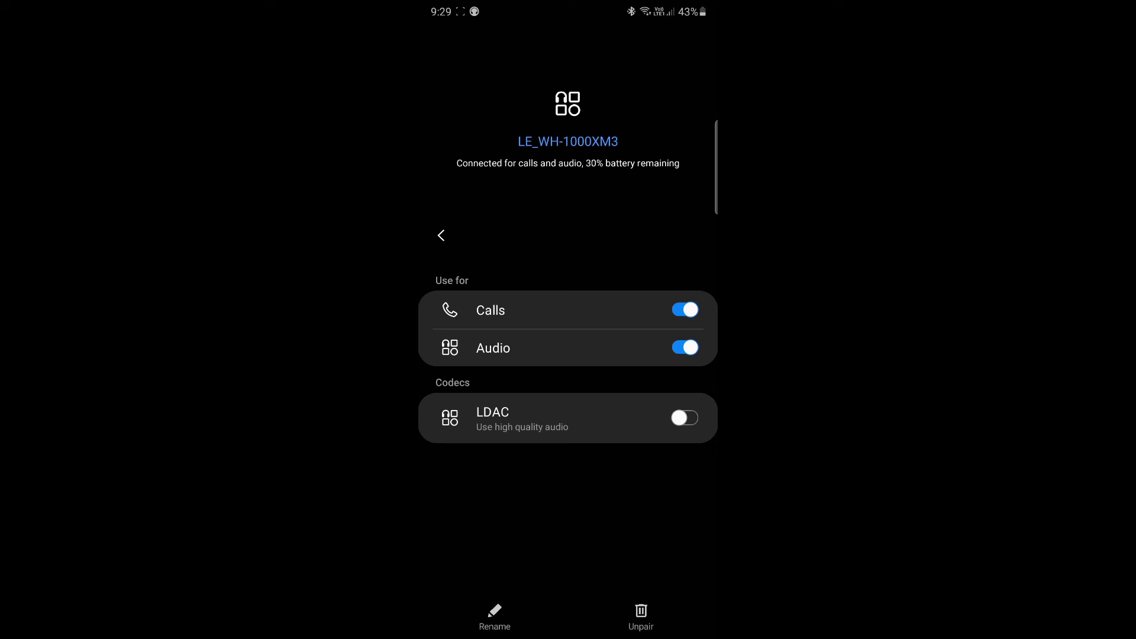
# - Switch on LDAC high quality audio for the headphones and return to the home screen
pyautogui.click(684, 417)
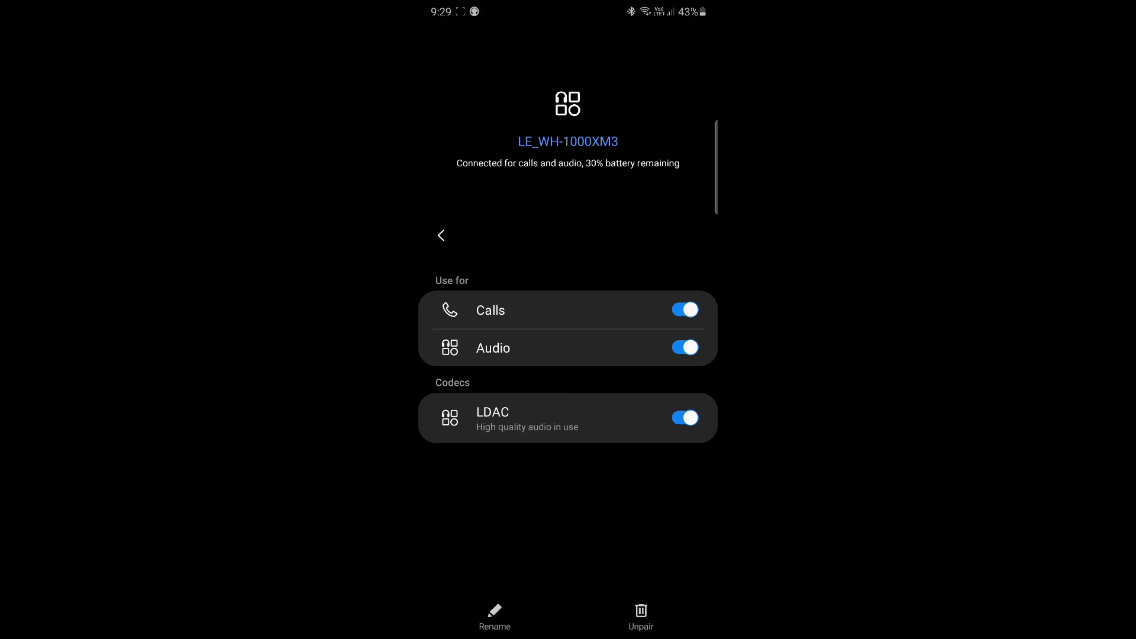
pyautogui.press('Home')
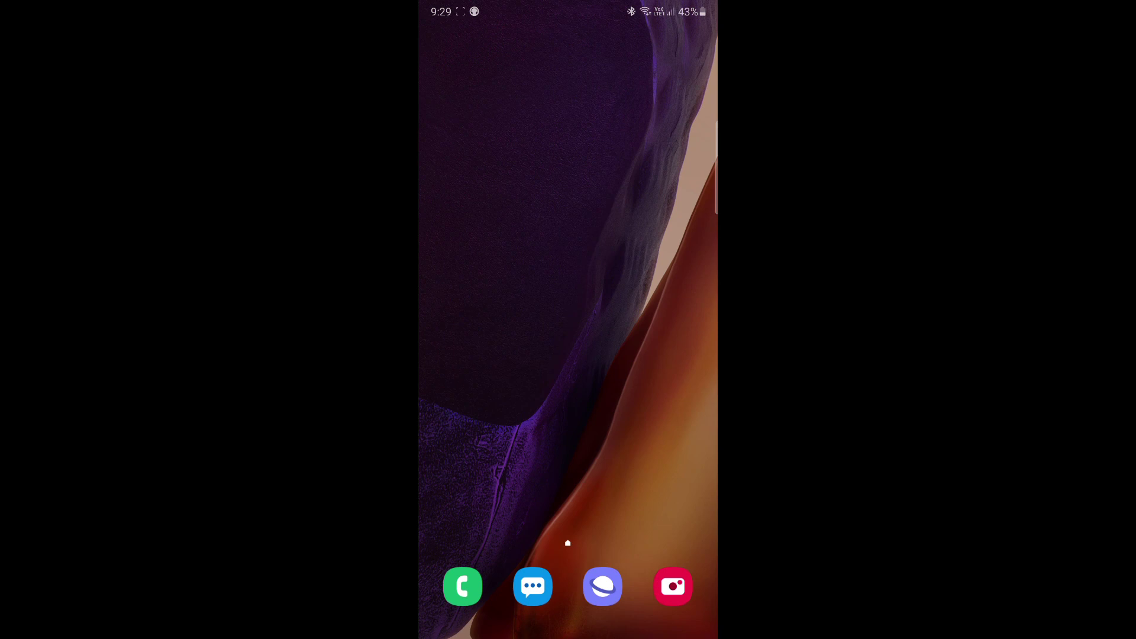